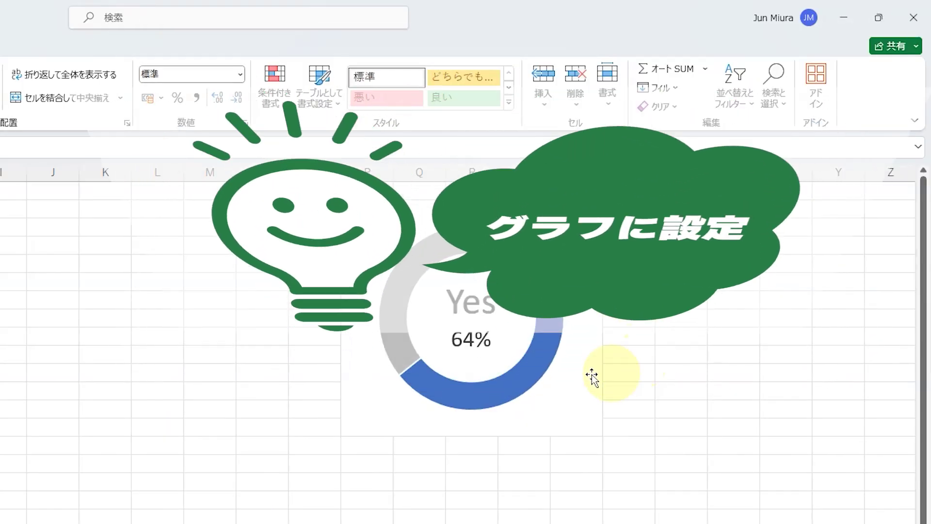
Select the Yes 64% doughnut chart on the sheet.
{"action": "left_click", "coordinate": [541, 354]}
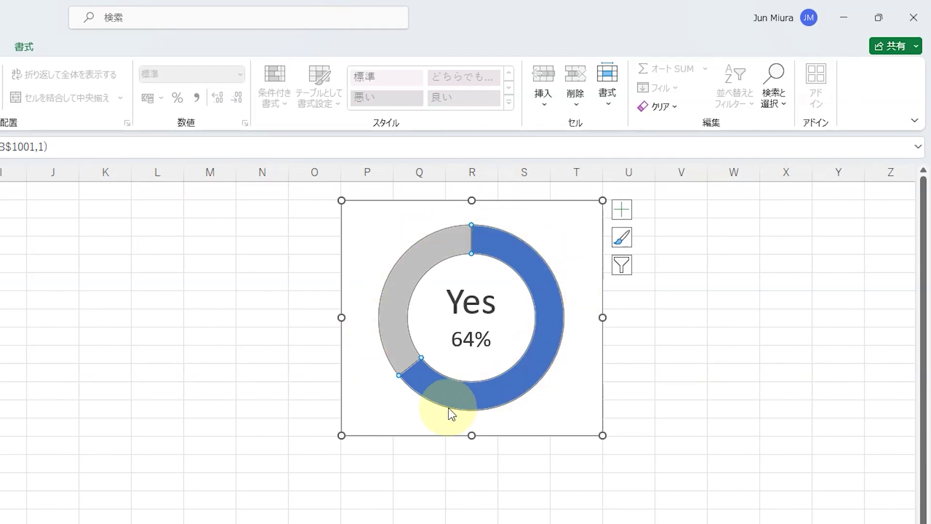
{"action": "mouse_move", "coordinate": [533, 362]}
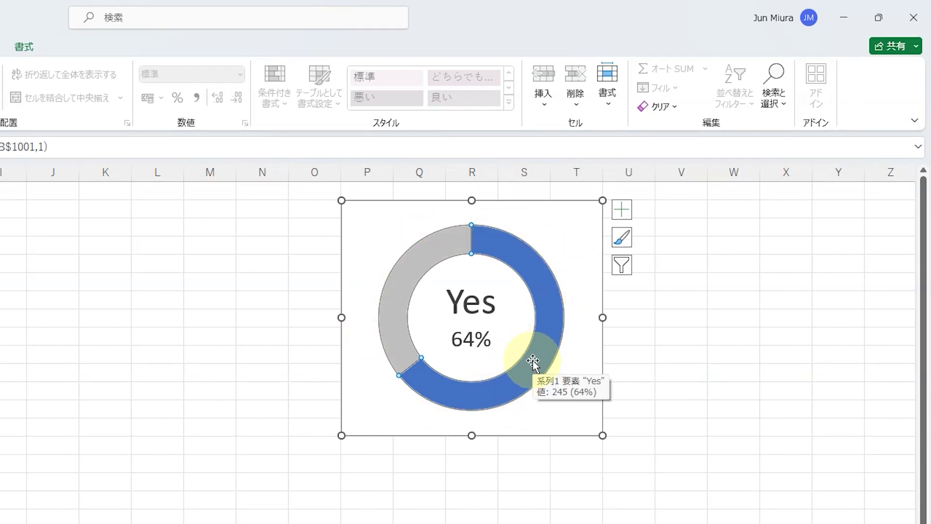
Open the Format Data Point fill settings for the blue Yes segment through Shape Fill > Texture > More Textures.
{"action": "left_click", "coordinate": [532, 361]}
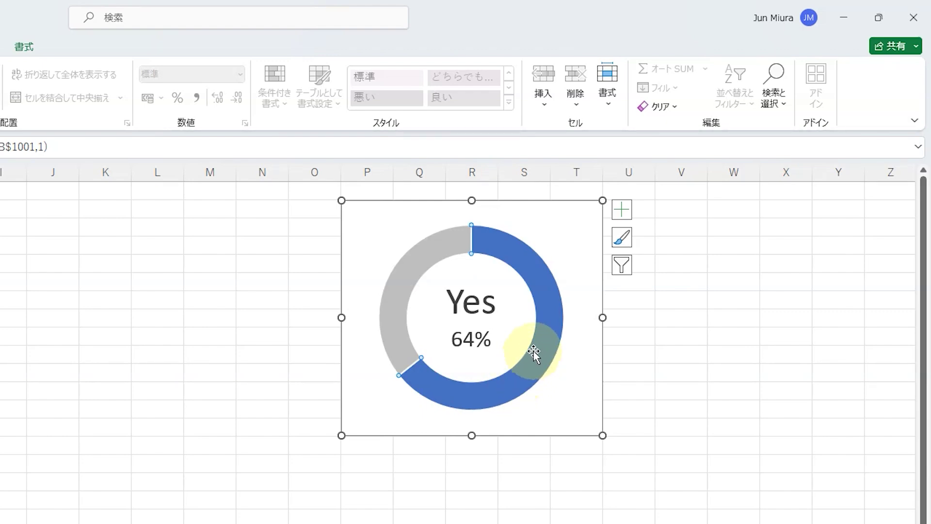
{"action": "left_click", "coordinate": [198, 46]}
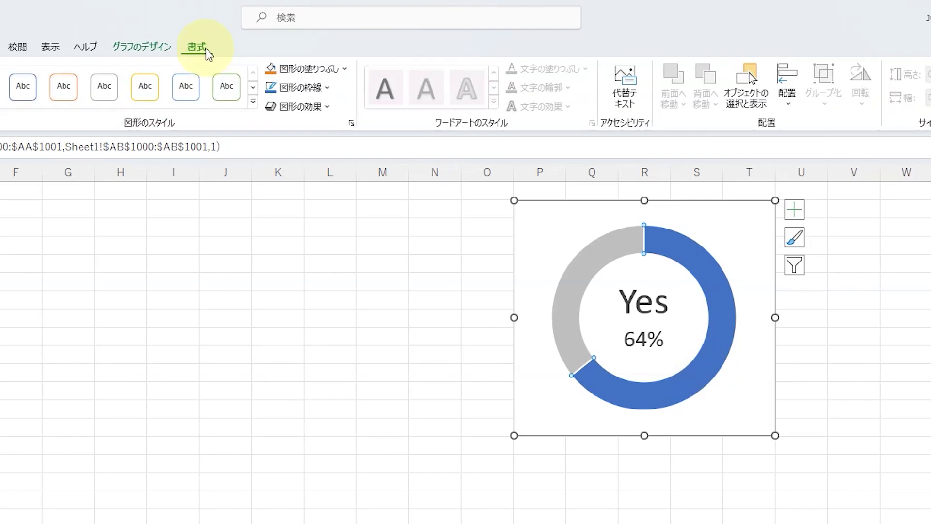
{"action": "left_click", "coordinate": [348, 74]}
{"action": "mouse_move", "coordinate": [313, 116]}
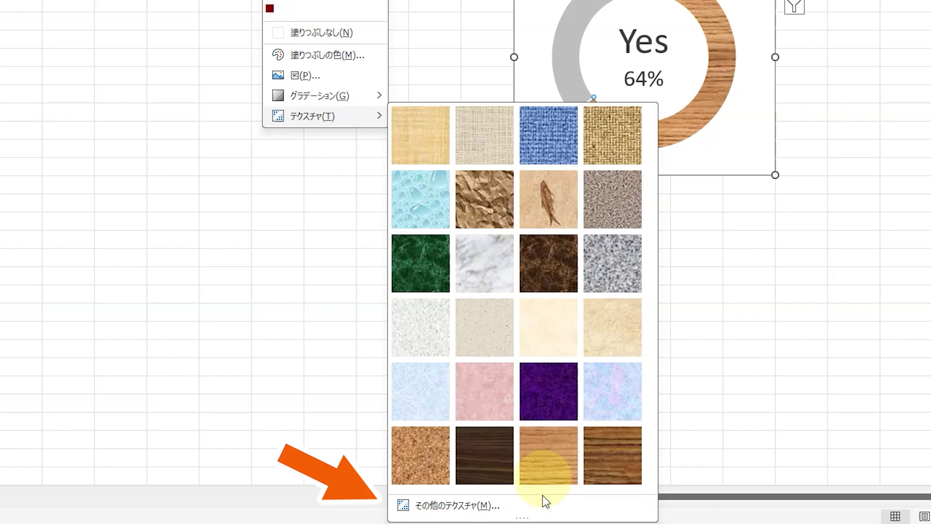
{"action": "left_click", "coordinate": [546, 514]}
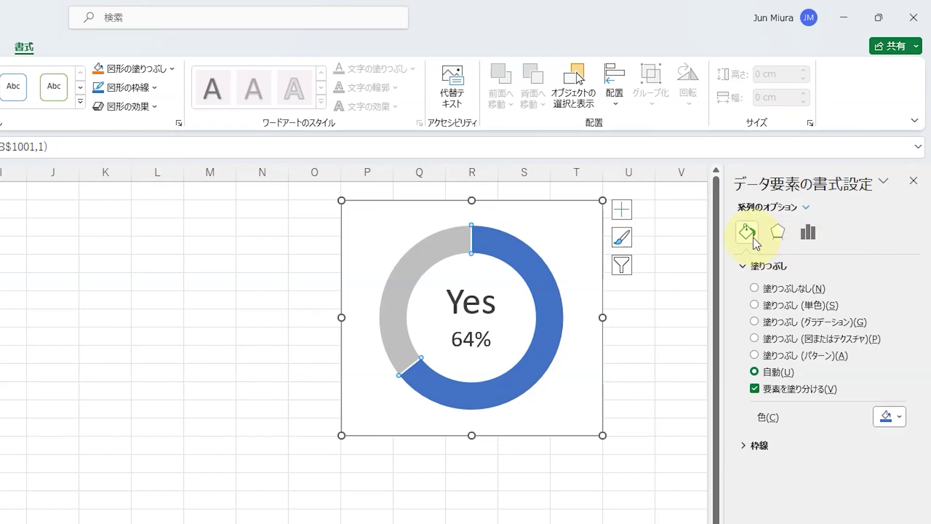
Switch the Yes segment to Picture or texture fill and open the Insert Pictures dialog.
{"action": "left_click", "coordinate": [812, 267]}
{"action": "left_click", "coordinate": [811, 266]}
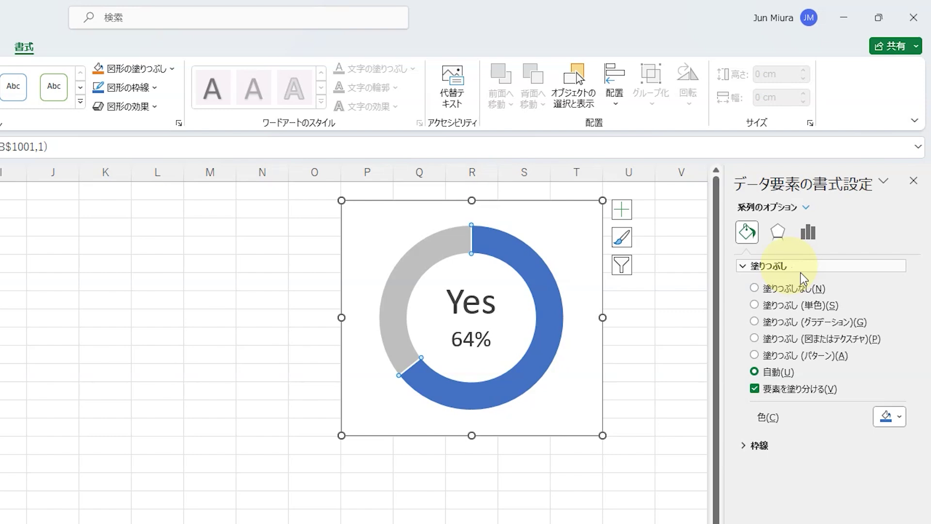
{"action": "left_click", "coordinate": [755, 339]}
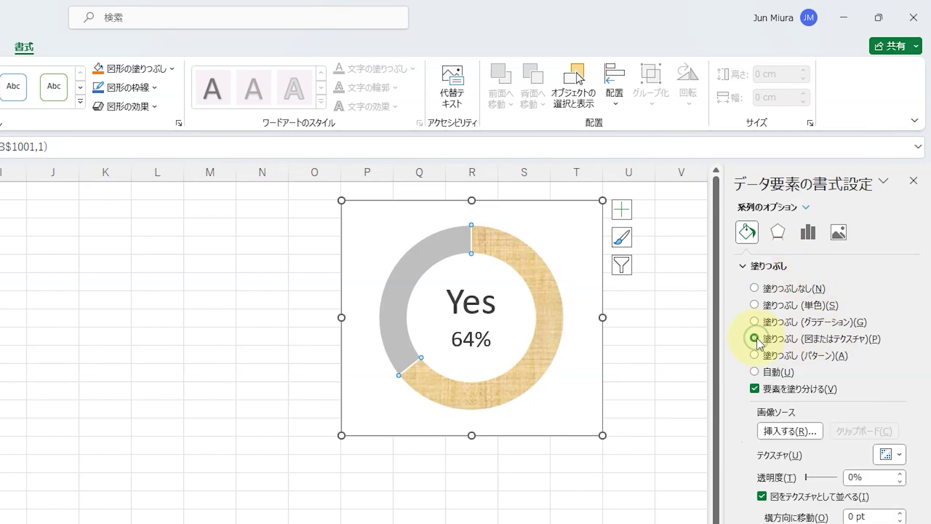
{"action": "left_click", "coordinate": [807, 429]}
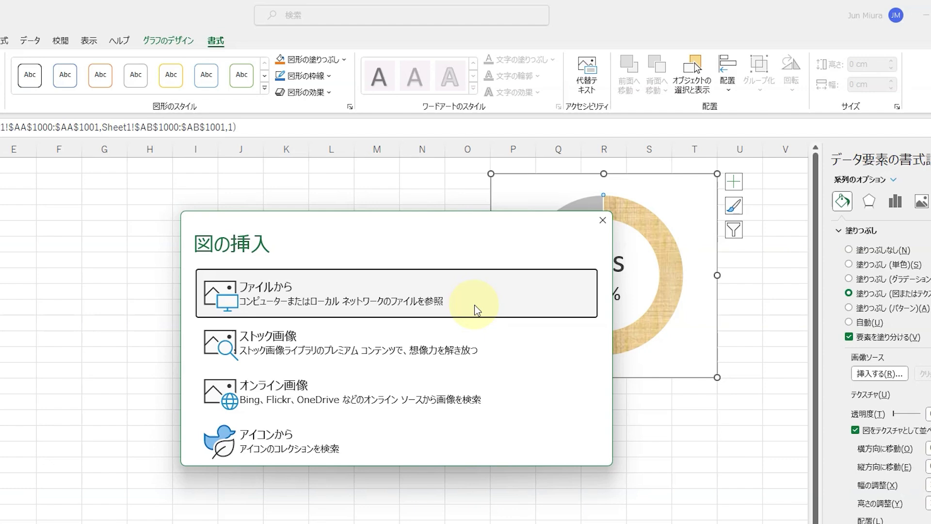
Insert the 赤の和柄 image from file as the Yes segment fill, tiled as texture.
{"action": "left_click", "coordinate": [477, 311]}
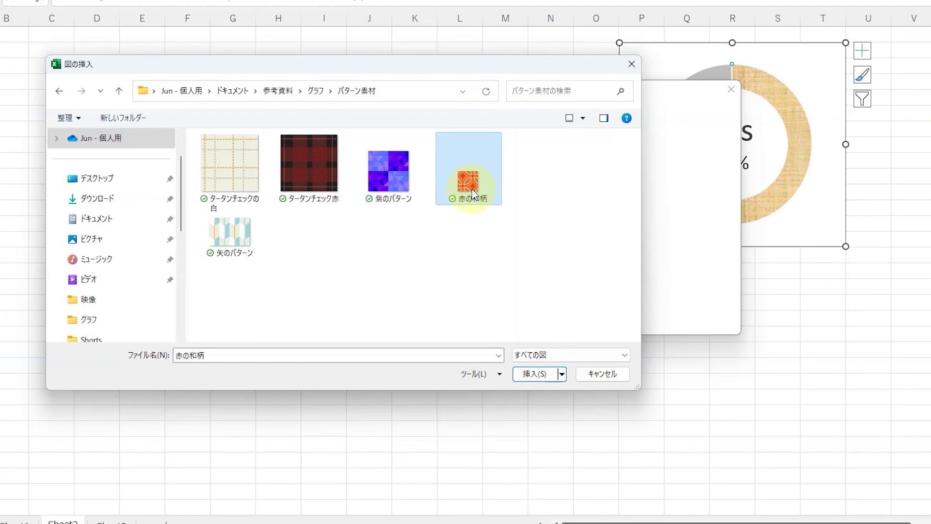
{"action": "left_click", "coordinate": [534, 374]}
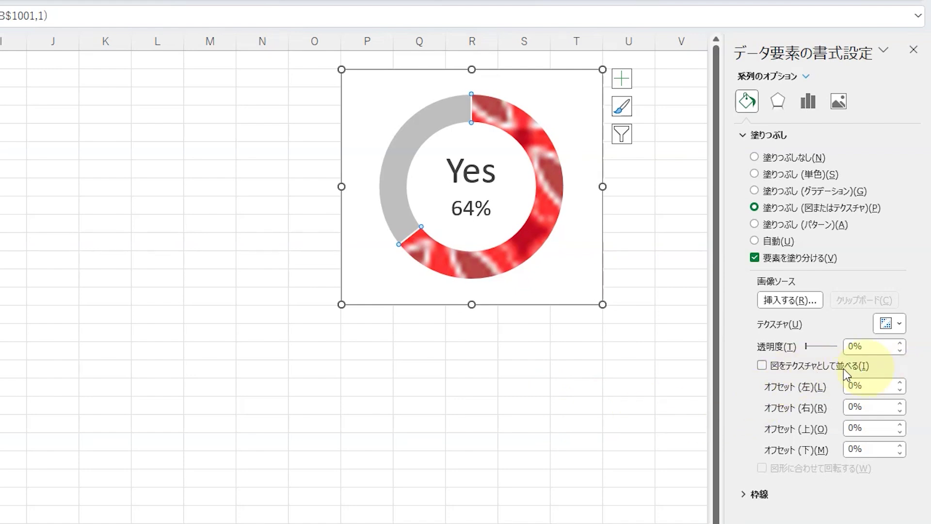
{"action": "left_click", "coordinate": [763, 366]}
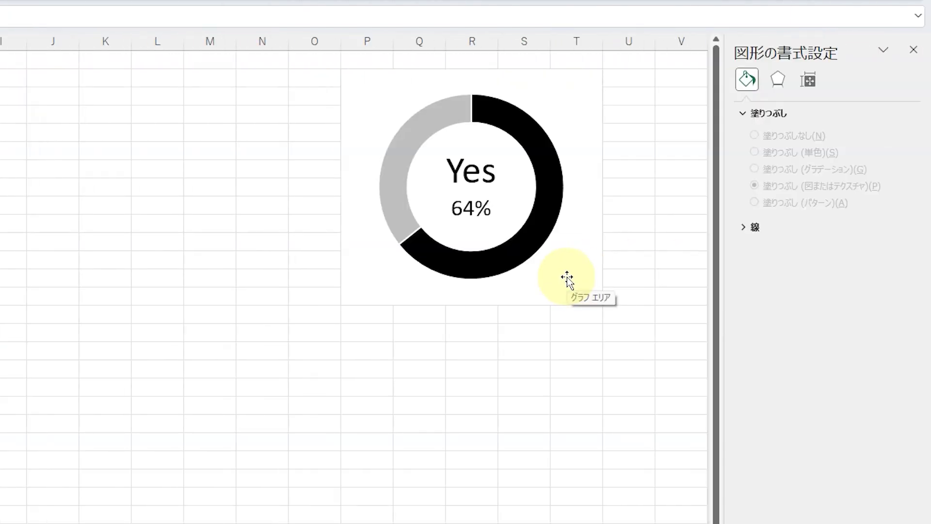
Give the chart area a picture fill of the 矢のパターン image from file, tiled as texture.
{"action": "left_click", "coordinate": [567, 279]}
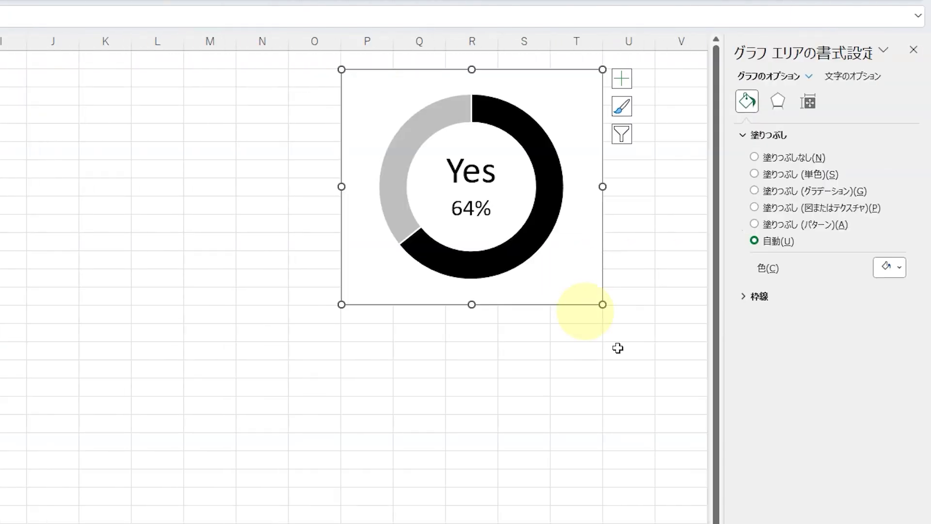
{"action": "left_click", "coordinate": [839, 208]}
{"action": "left_click", "coordinate": [799, 288]}
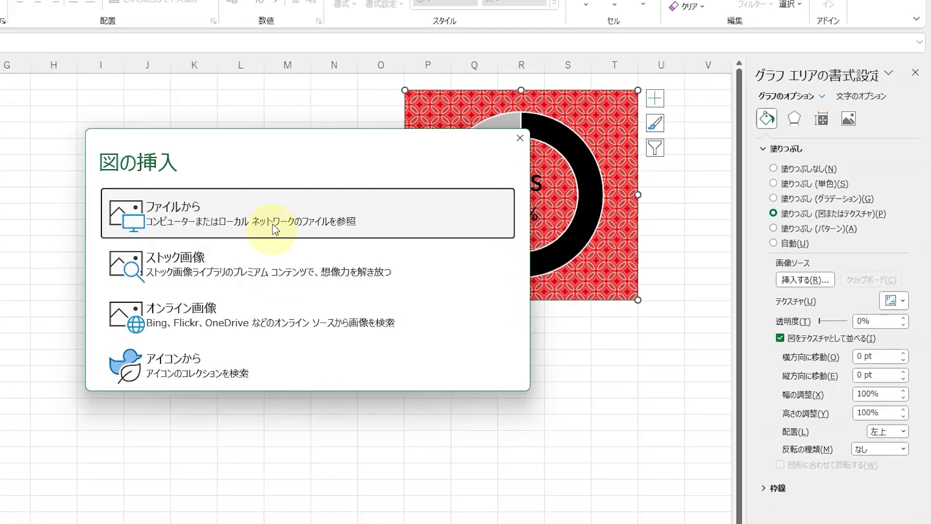
{"action": "left_click", "coordinate": [332, 228]}
{"action": "left_click", "coordinate": [30, 311]}
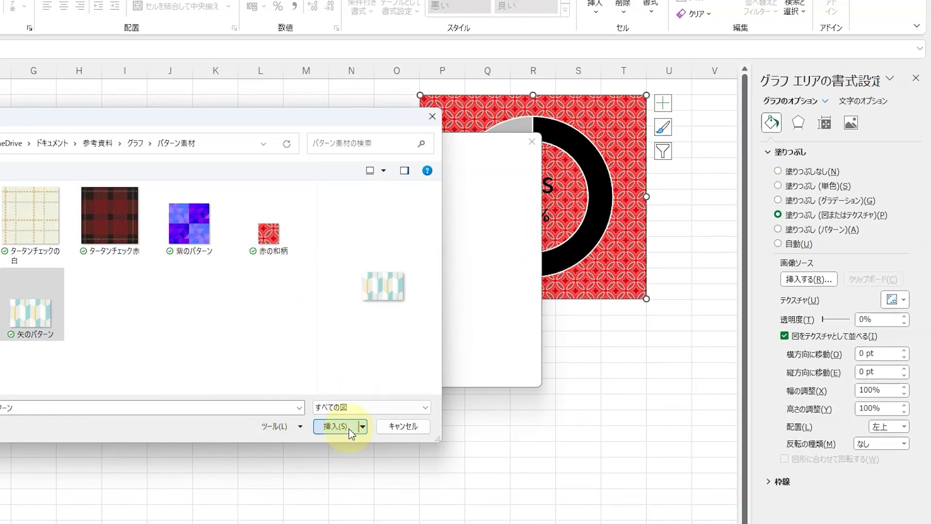
{"action": "left_click", "coordinate": [340, 426]}
{"action": "left_click", "coordinate": [762, 348]}
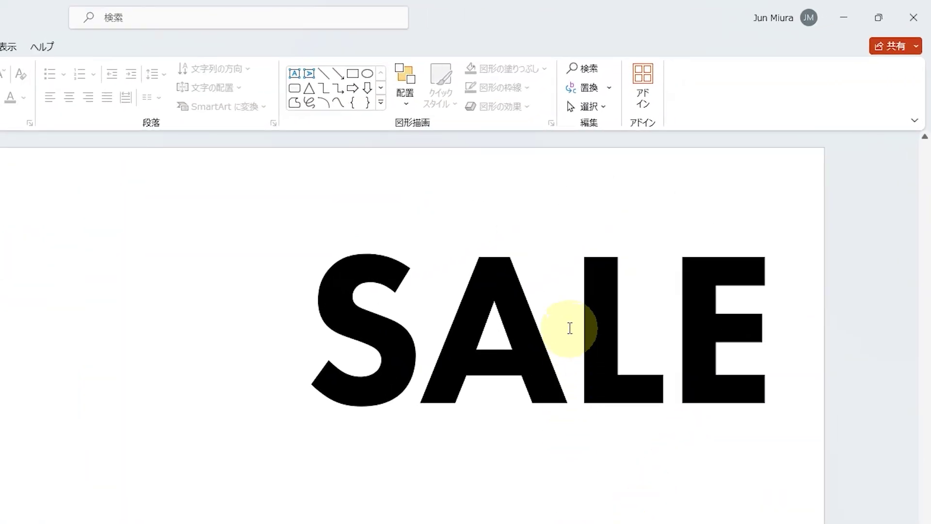
Select the SALE text box and open its Format Shape pane via Text Fill > Texture > More Textures.
{"action": "left_click", "coordinate": [569, 328]}
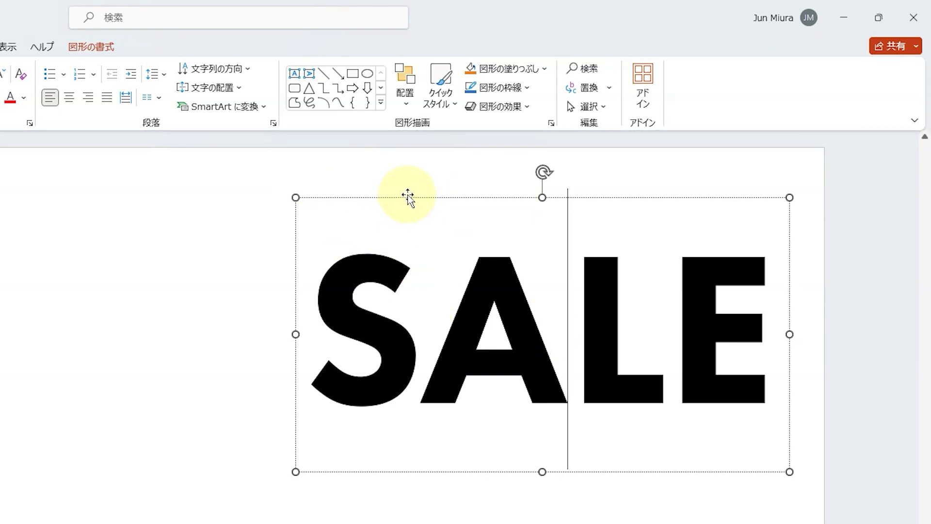
{"action": "left_click", "coordinate": [408, 198]}
{"action": "left_click", "coordinate": [371, 51]}
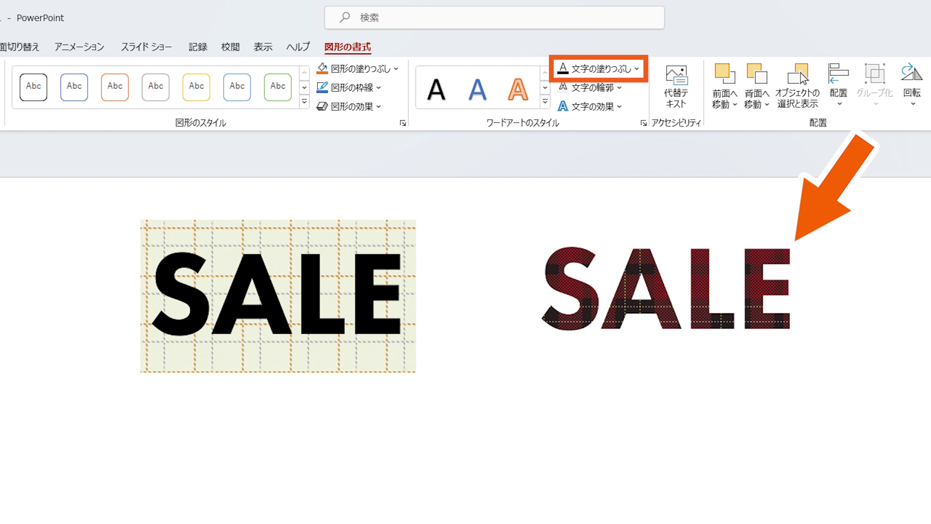
{"action": "left_click", "coordinate": [639, 70]}
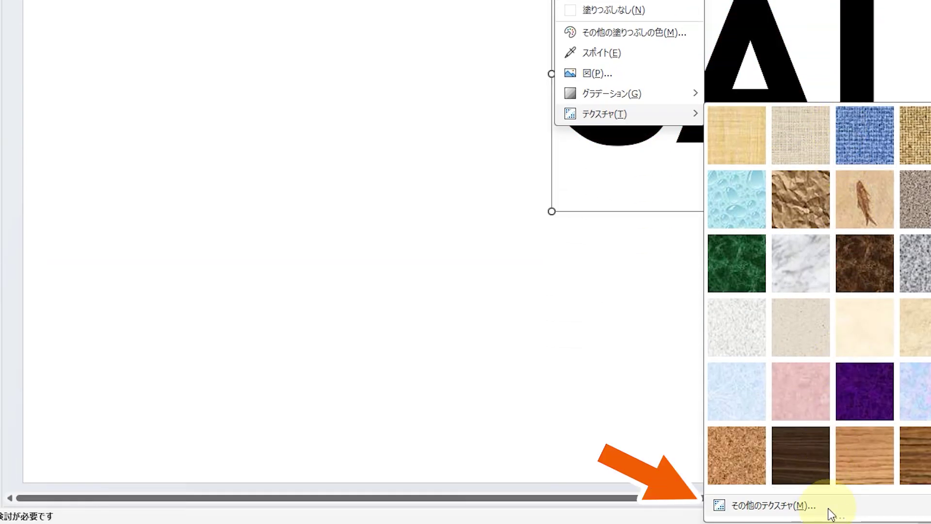
{"action": "left_click", "coordinate": [829, 509]}
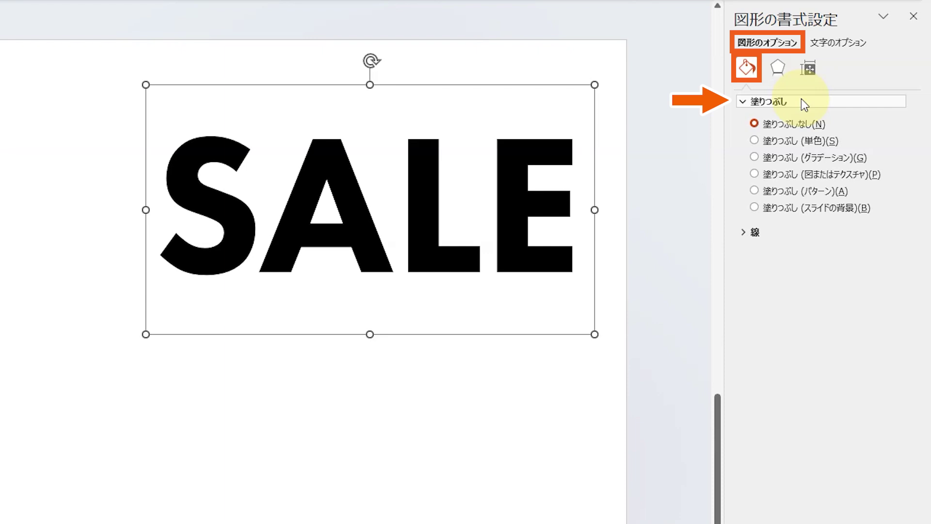
Under Text Options, set the SALE text to Picture or texture fill and open Insert Pictures.
{"action": "left_click", "coordinate": [856, 47]}
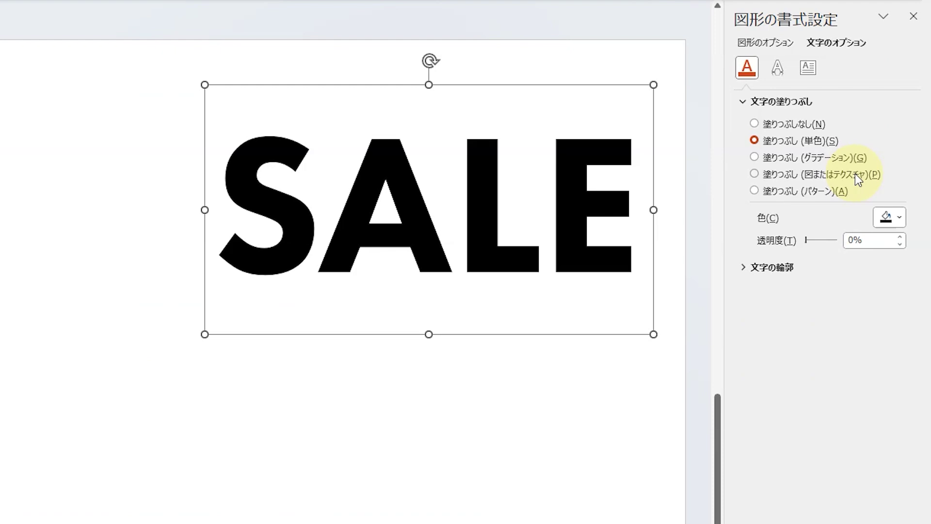
{"action": "left_click", "coordinate": [881, 175]}
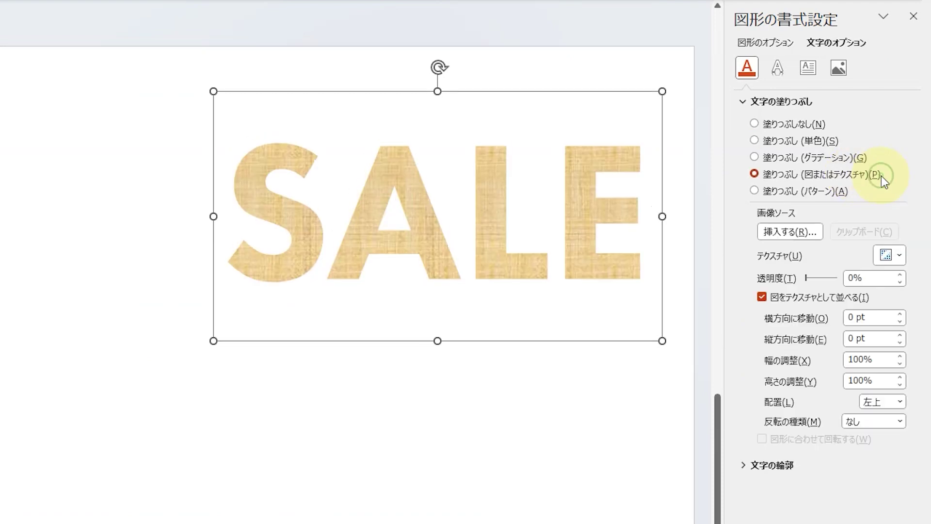
{"action": "left_click", "coordinate": [810, 231]}
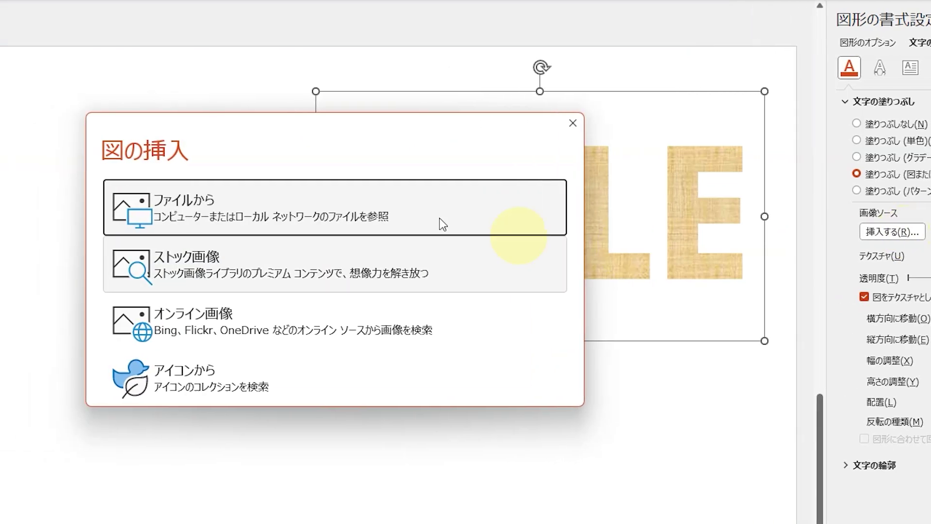
Insert the purple pattern image from file into the SALE letters, tiled as texture.
{"action": "left_click", "coordinate": [392, 199]}
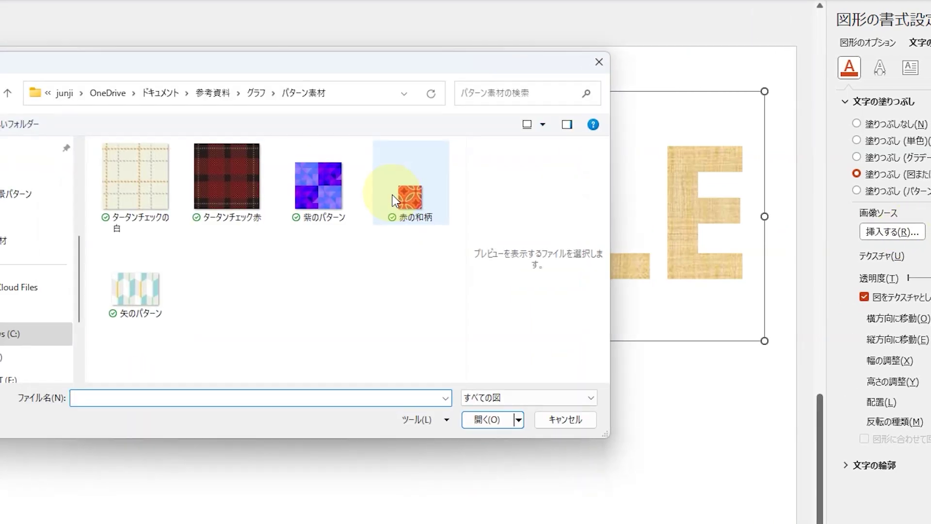
{"action": "left_click", "coordinate": [323, 206]}
{"action": "left_click", "coordinate": [486, 419]}
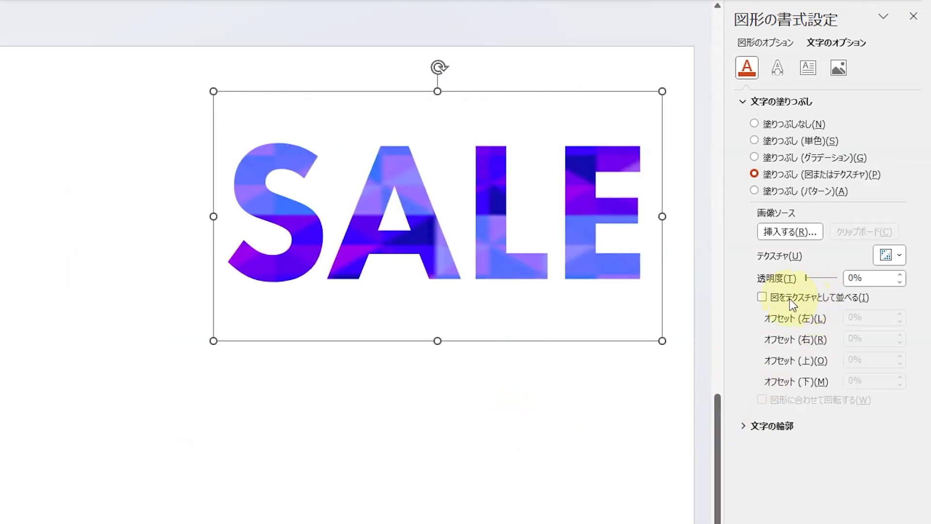
{"action": "left_click", "coordinate": [762, 296]}
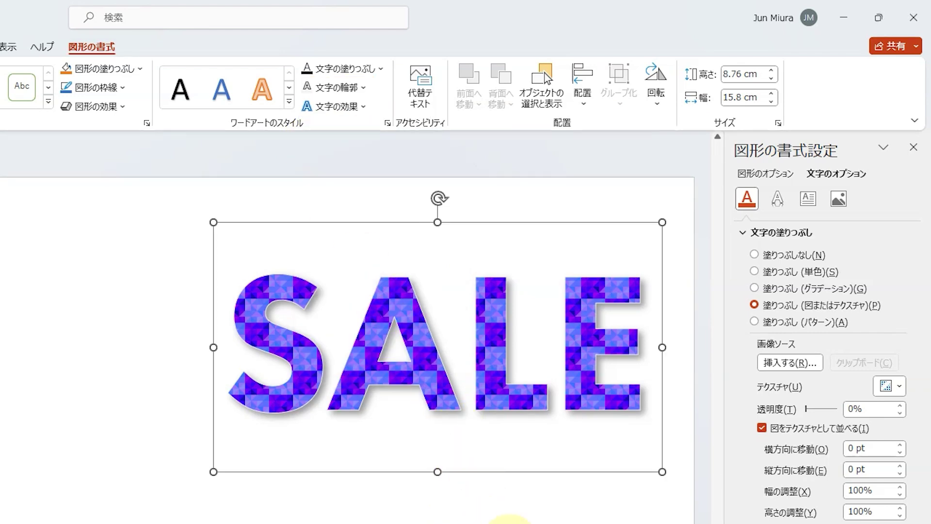
{"action": "left_click", "coordinate": [40, 31]}
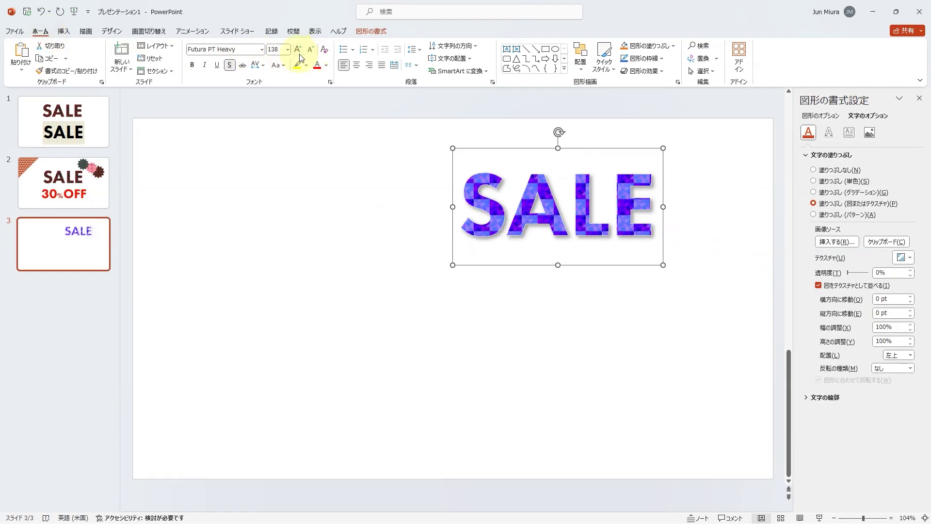
Reduce SALE to 166 pt and draw a blue octagon to its left.
{"action": "left_click", "coordinate": [299, 50]}
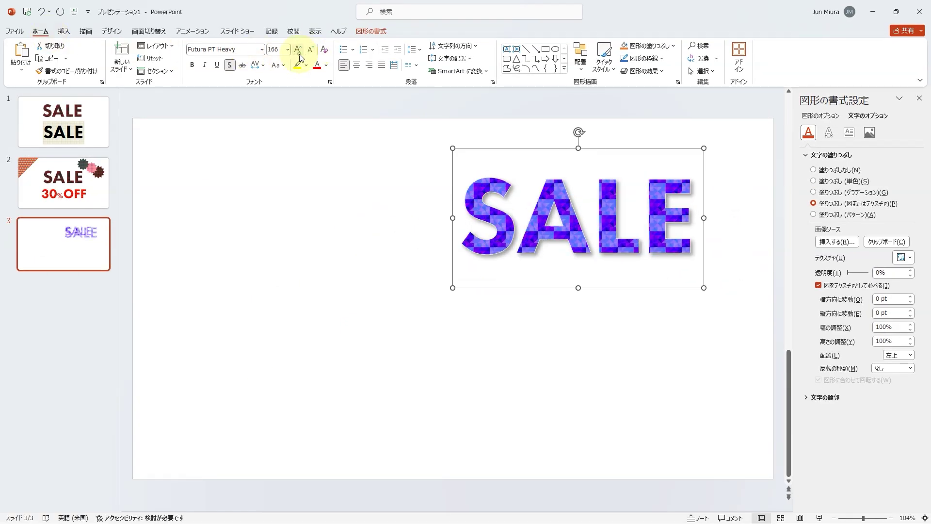
{"action": "left_click", "coordinate": [64, 31]}
{"action": "left_click", "coordinate": [161, 55]}
{"action": "left_click", "coordinate": [265, 195]}
{"action": "left_click_drag", "start_coordinate": [219, 171], "coordinate": [353, 319]}
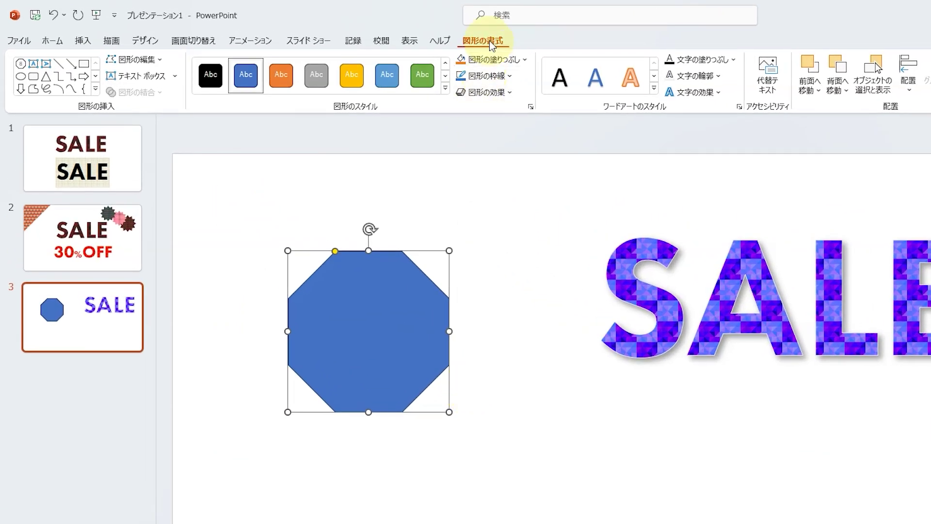